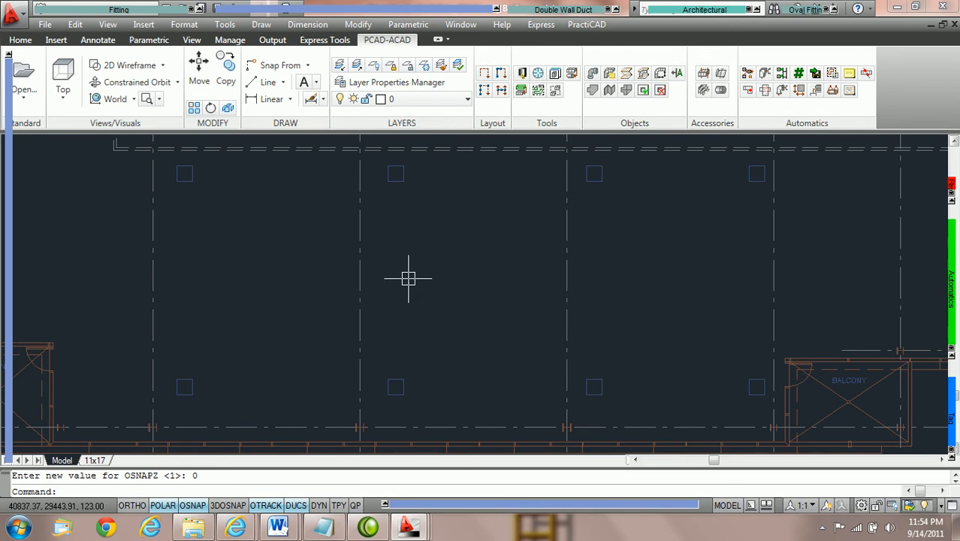
Step: Set OSNAPZ to 0 using the Z OFF automatic
scroll(405, 262, down, 2)
mouse_move(403, 262)
middle_down()
mouse_move(405, 307)
mouse_move(387, 328)
mouse_move(415, 282)
middle_up()
scroll(398, 326, up, 2)
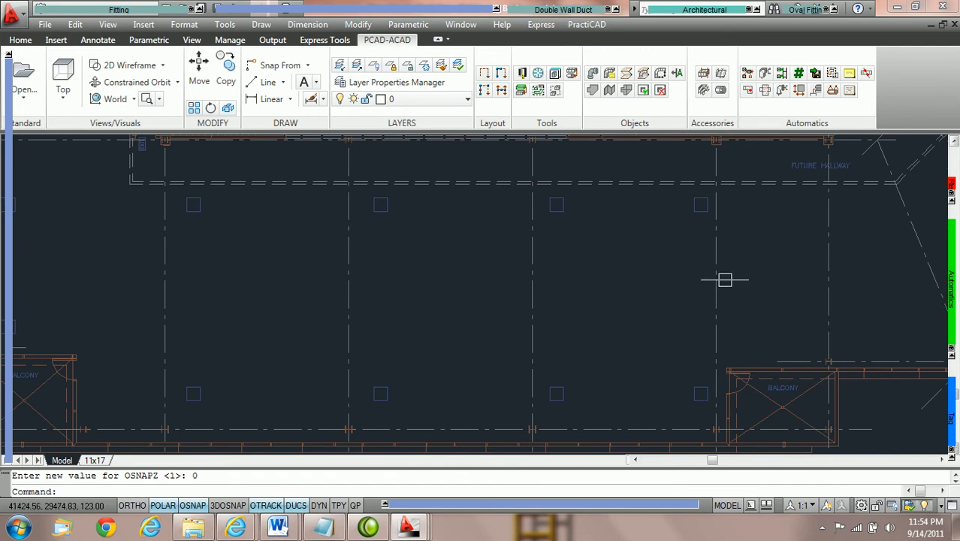
mouse_move(948, 288)
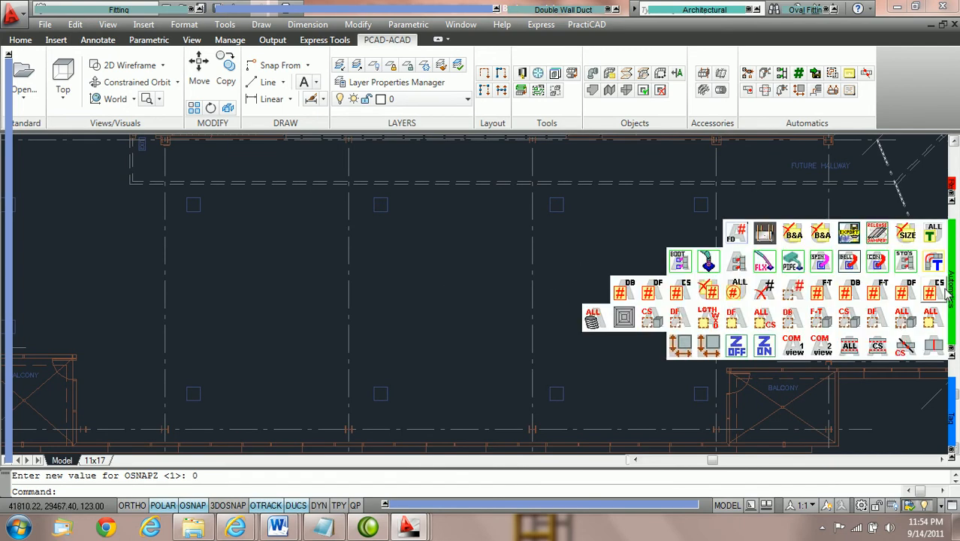
click(736, 349)
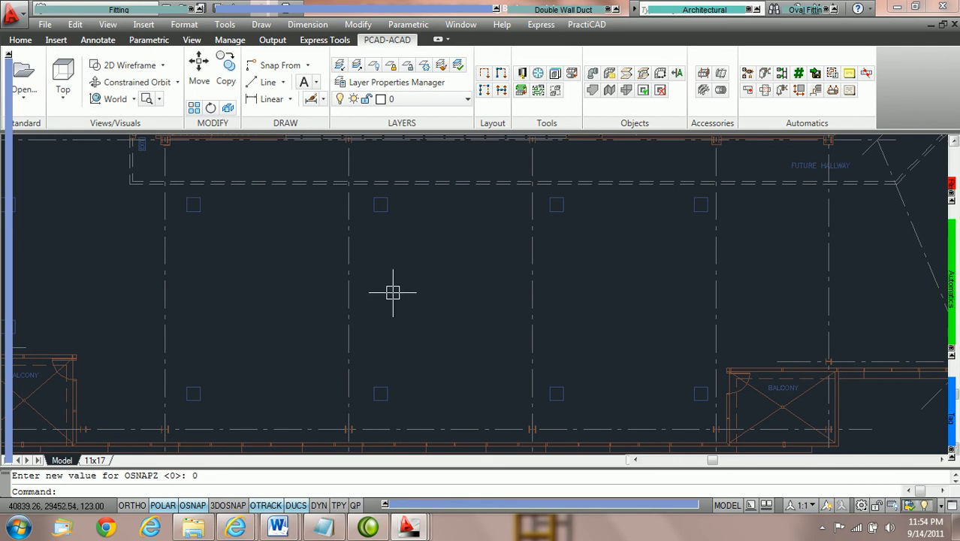
Step: Start a rectangular straight duct 40 wide by 20 deep with its bottom elevation at 10'
middle_drag(393, 293, 440, 287)
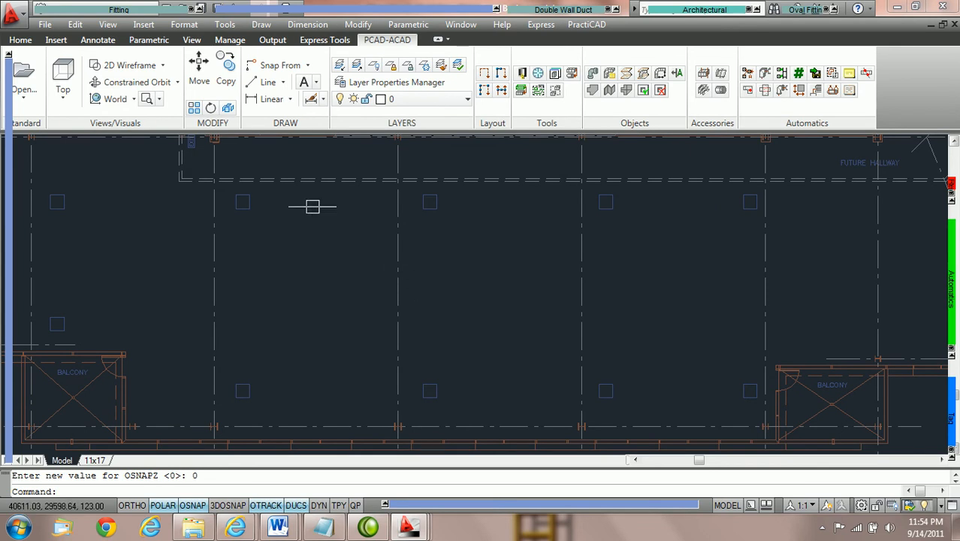
click(82, 14)
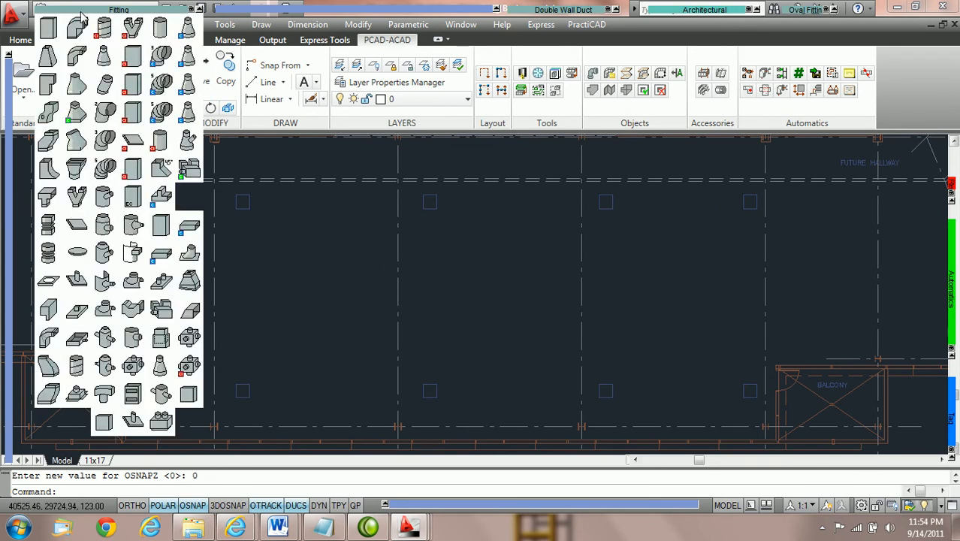
click(48, 30)
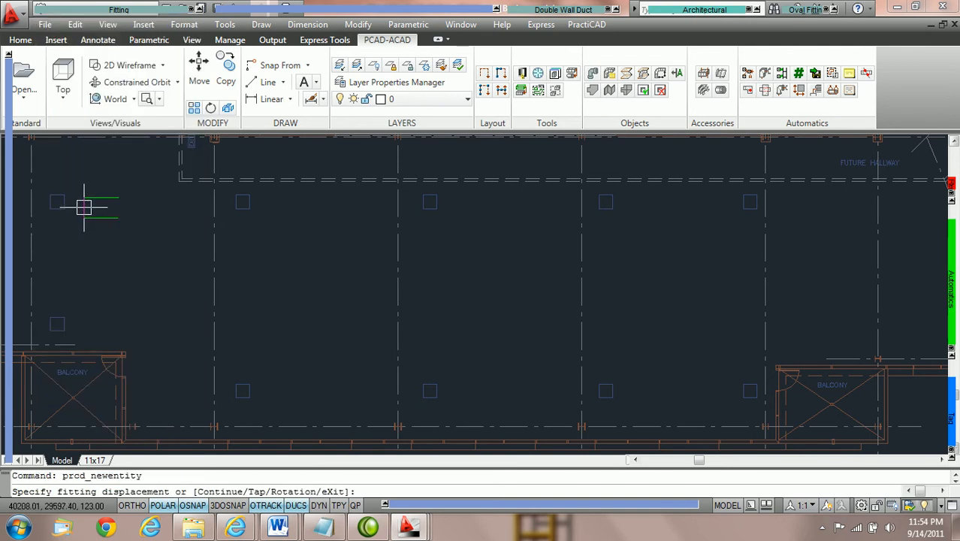
click(151, 112)
double_click(150, 112)
text(40)
key(Tab)
text(20)
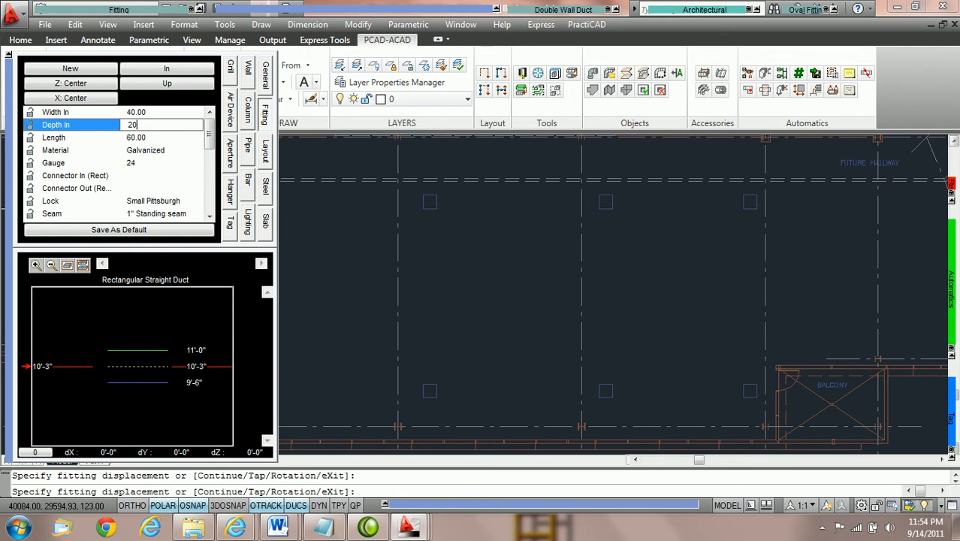
key(Tab)
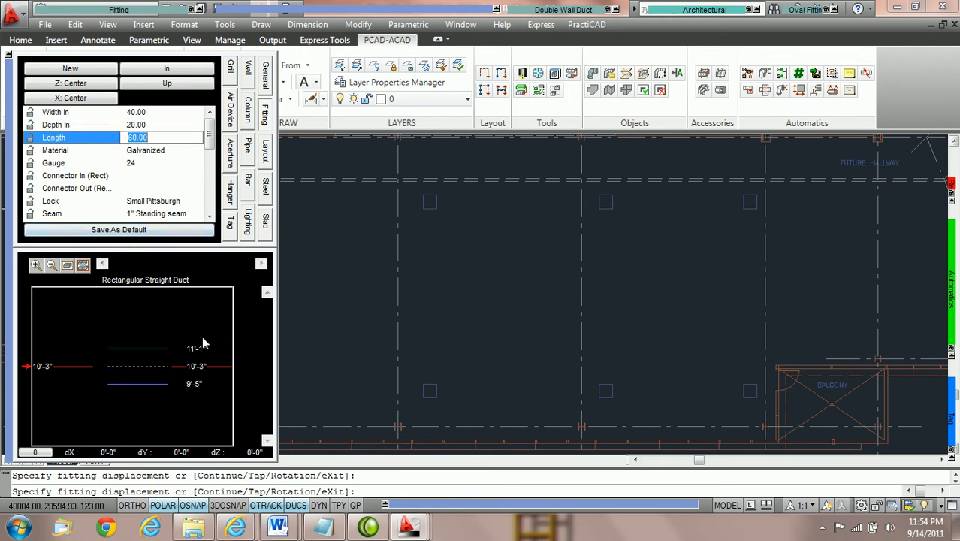
click(201, 384)
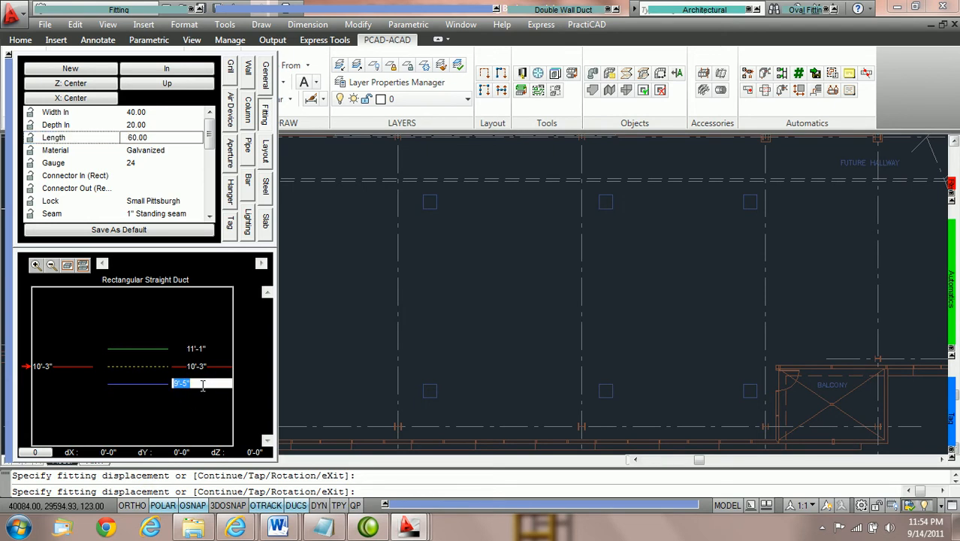
text(10)
key(Return)
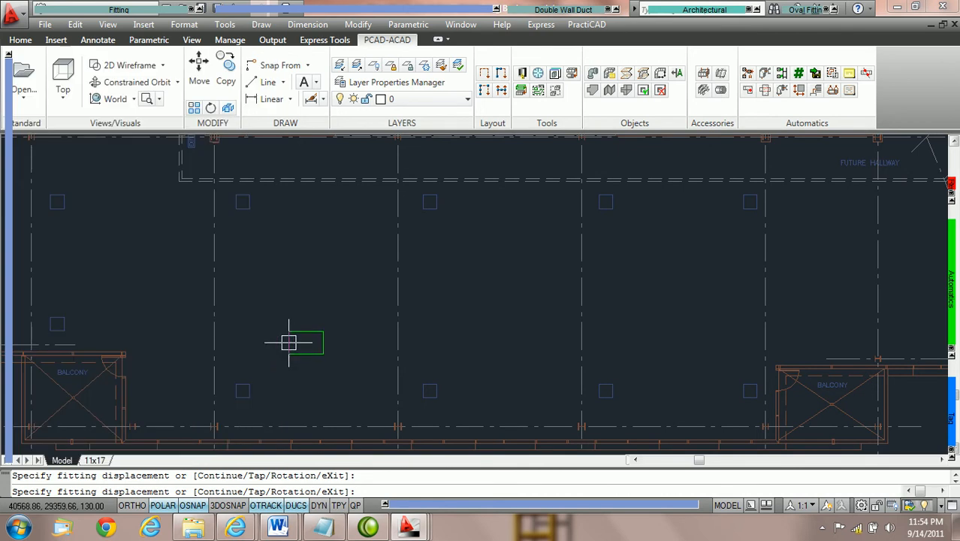
Step: Place the duct horizontally with the Piece method, starting at a From offset of 60 to the right of the vertical grid line
scroll(268, 308, up, 2)
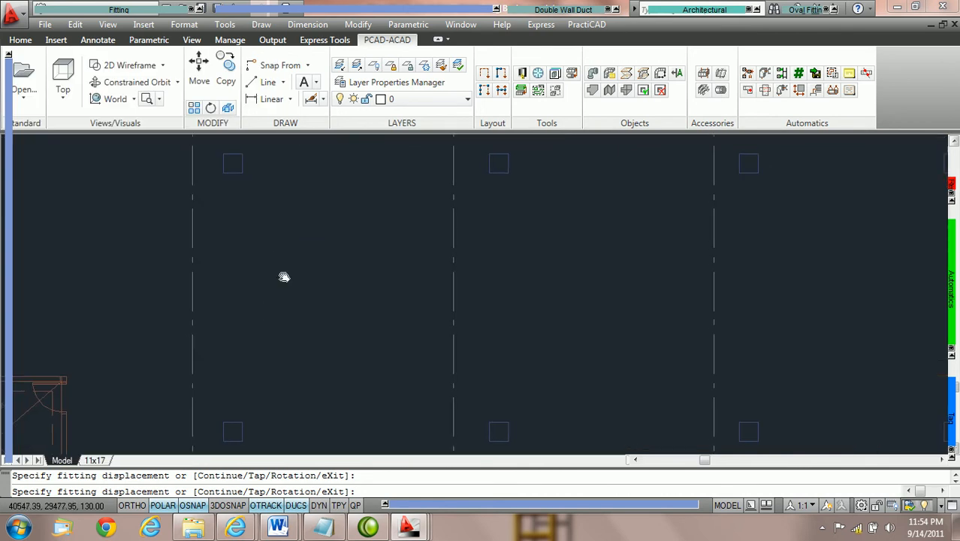
mouse_move(294, 314)
middle_down()
mouse_move(326, 285)
mouse_move(304, 305)
middle_up()
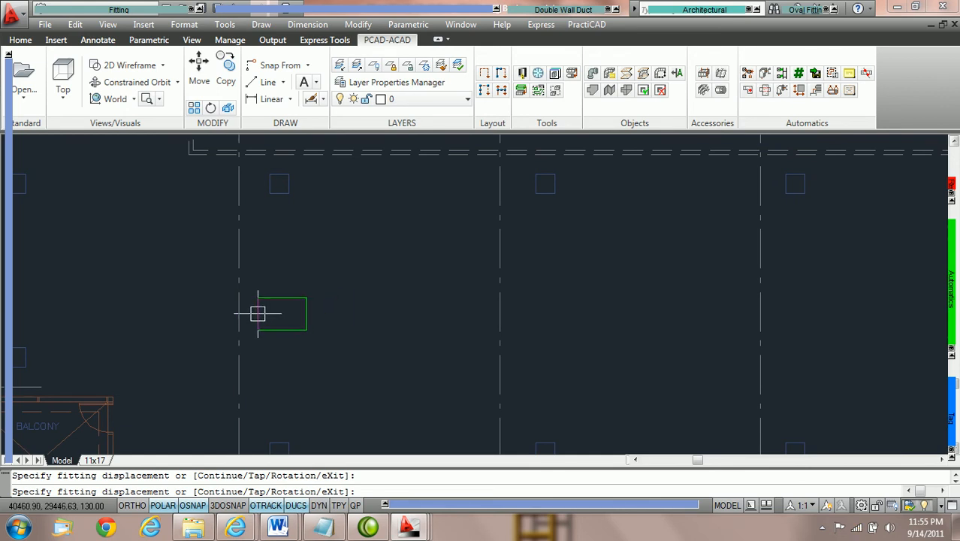
shift+right_click(309, 304)
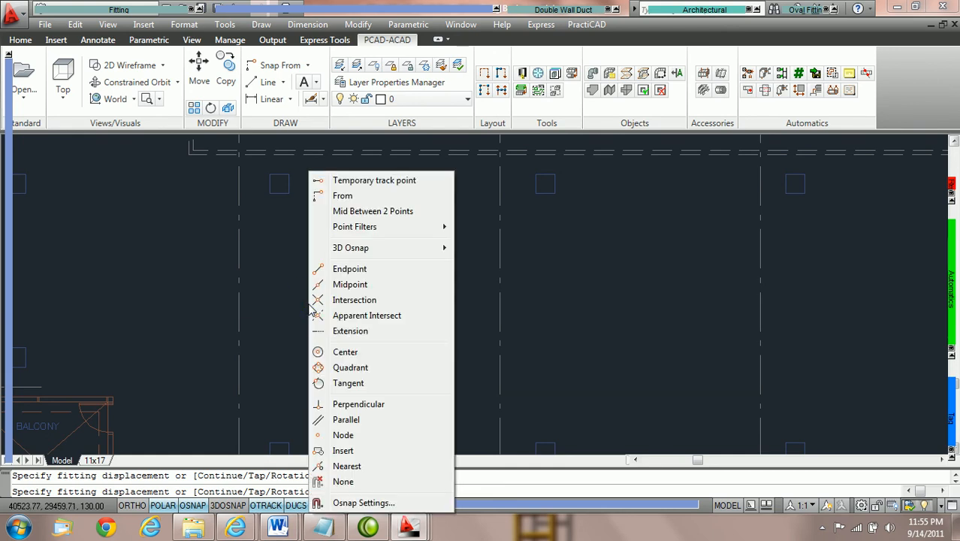
click(343, 196)
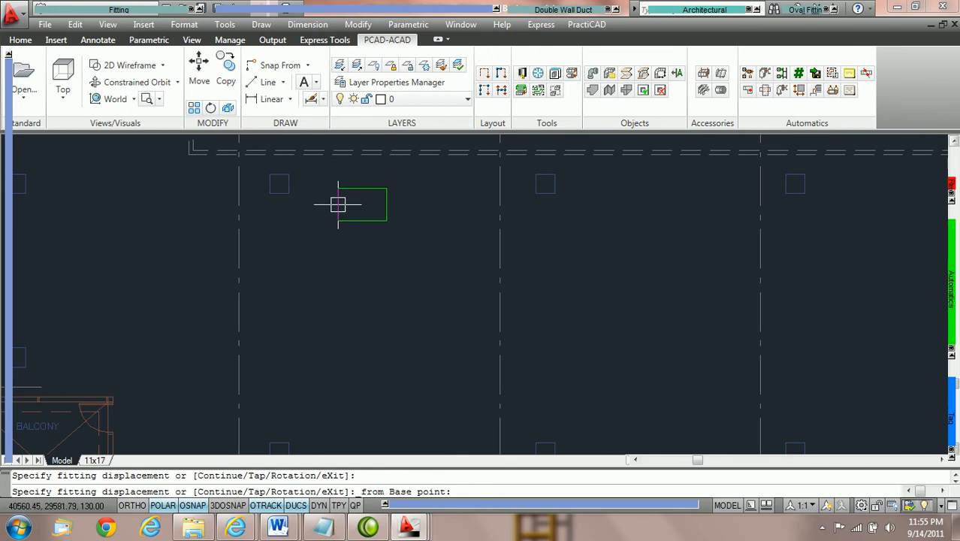
click(242, 305)
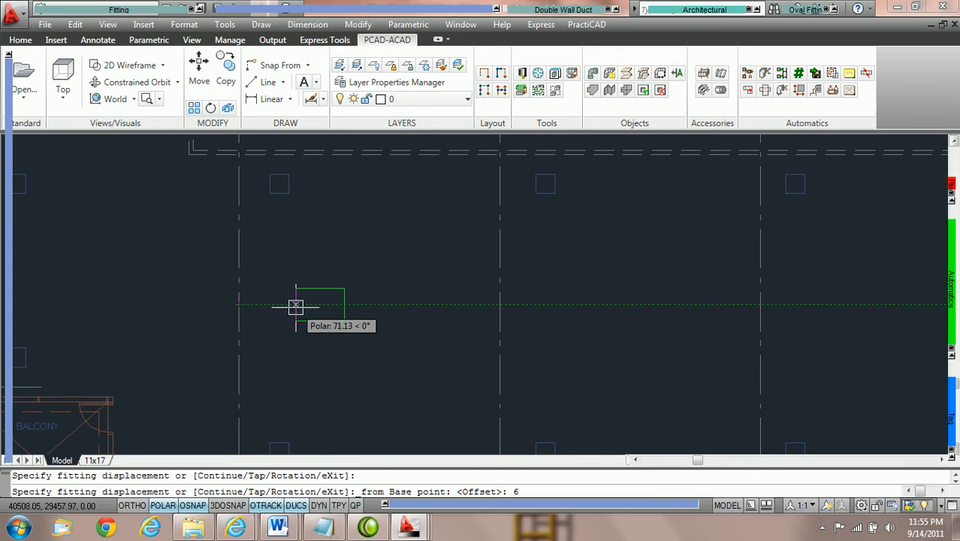
key(Return)
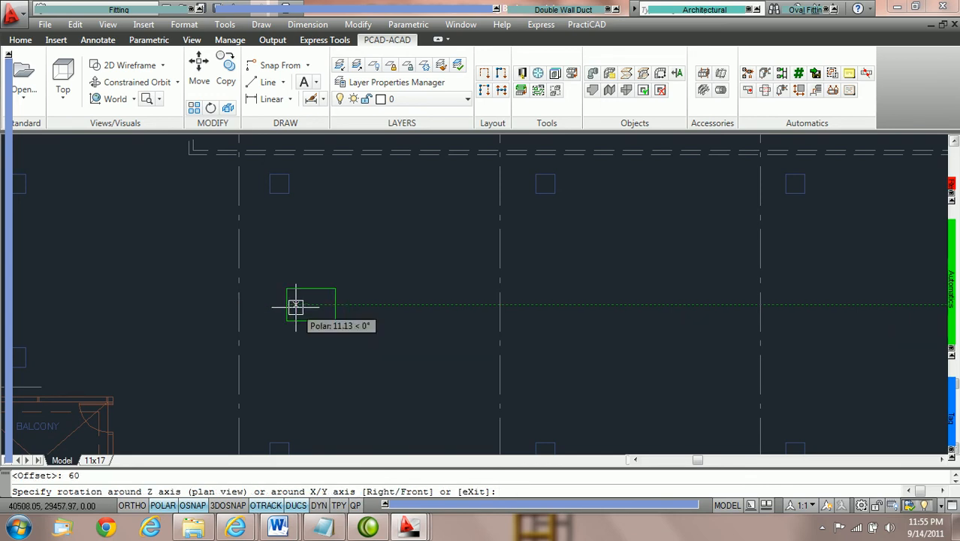
click(368, 306)
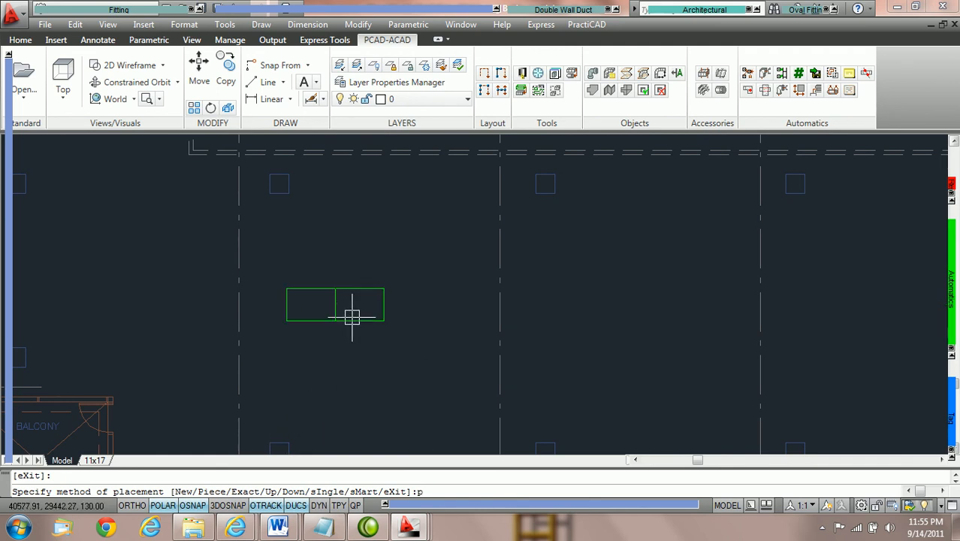
key(Return)
click(332, 271)
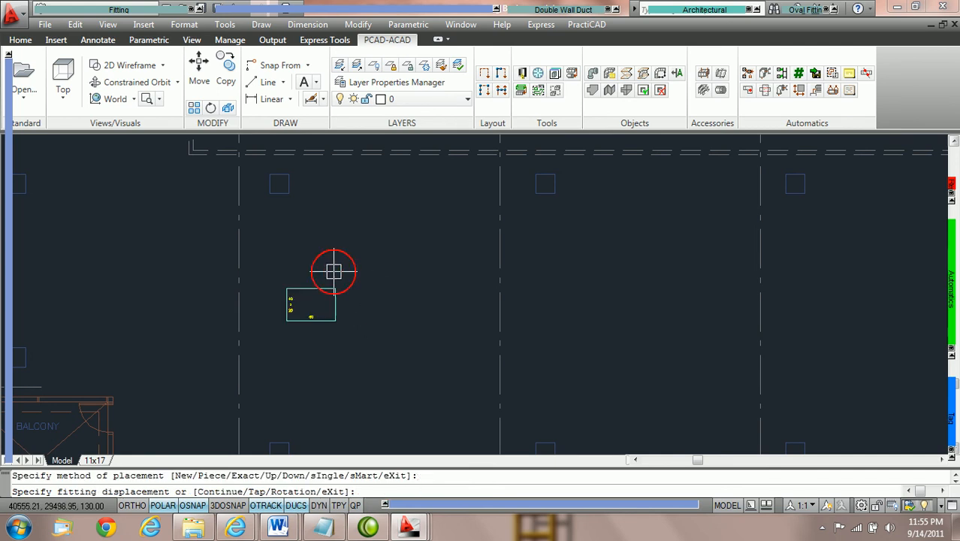
key(Escape)
Step: Set the bottom elevation of the placed 40 x 20 duct to 10'
scroll(313, 272, up, 5)
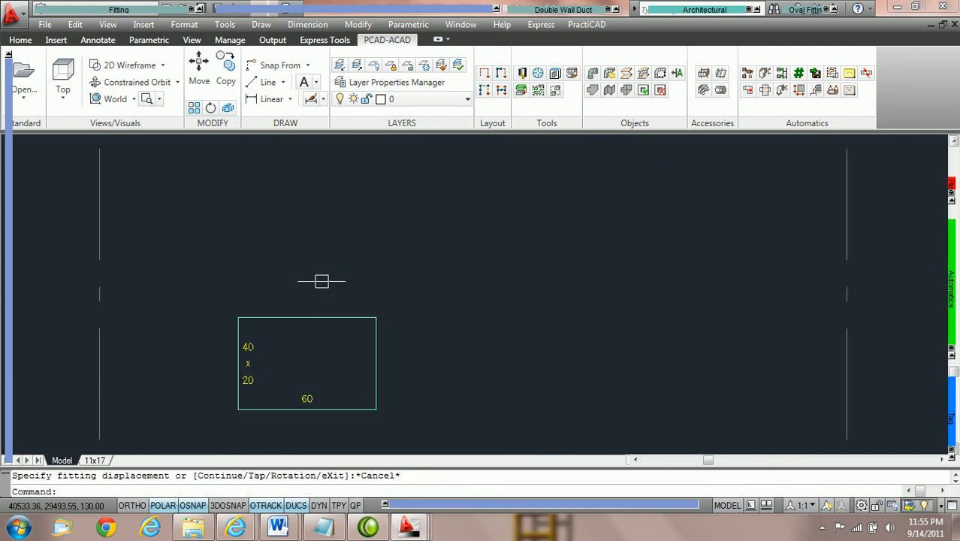
scroll(378, 324, down, 2)
scroll(390, 359, up, 2)
middle_drag(451, 362, 377, 278)
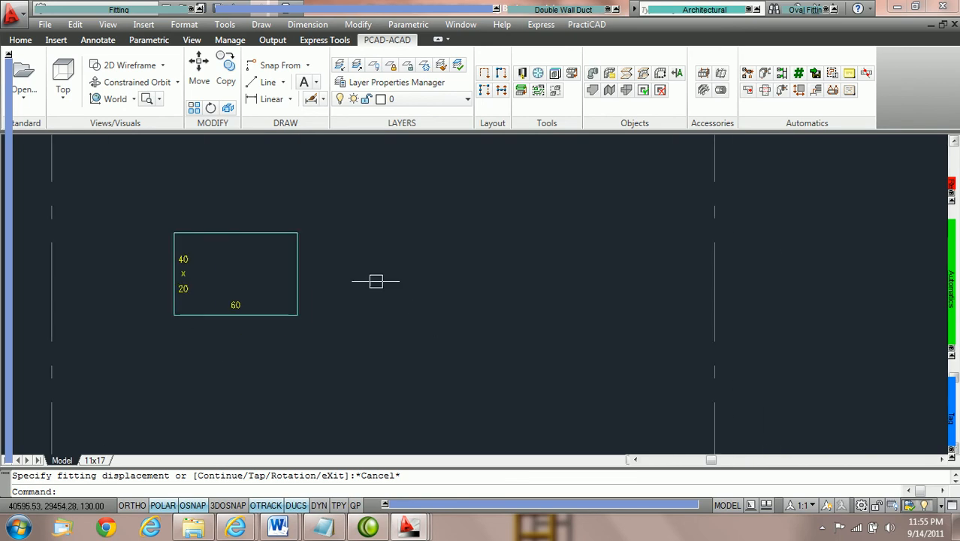
click(292, 316)
mouse_move(6, 409)
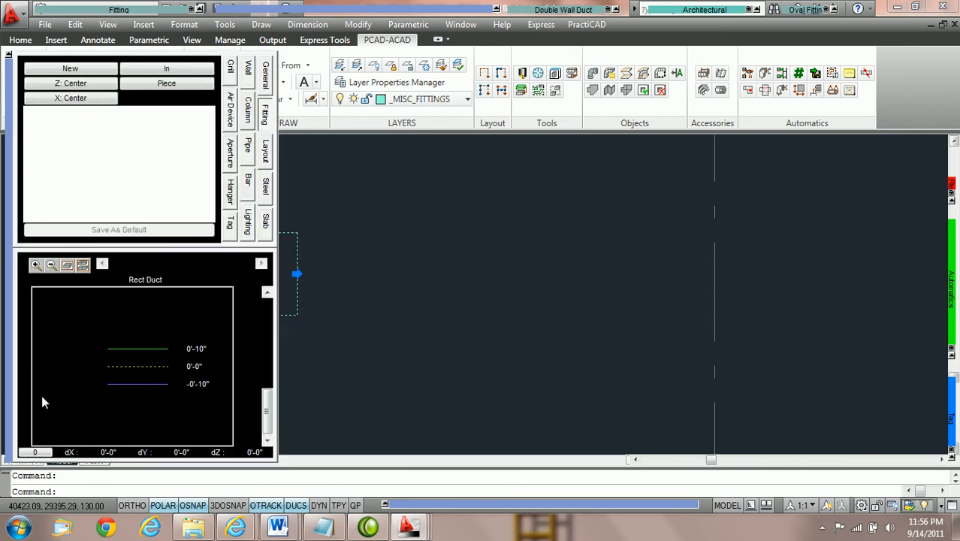
click(203, 384)
text(10')
key(Return)
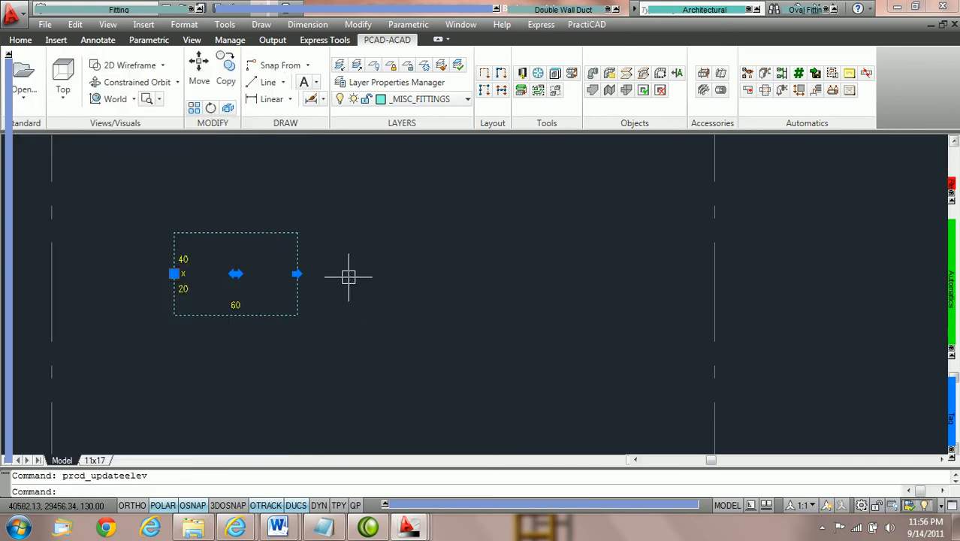
middle_drag(356, 267, 362, 280)
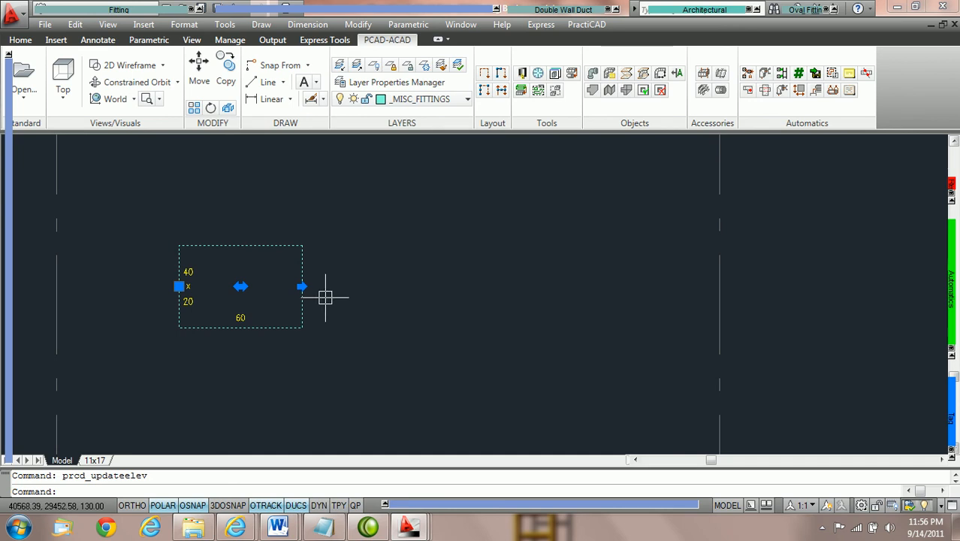
key(Escape)
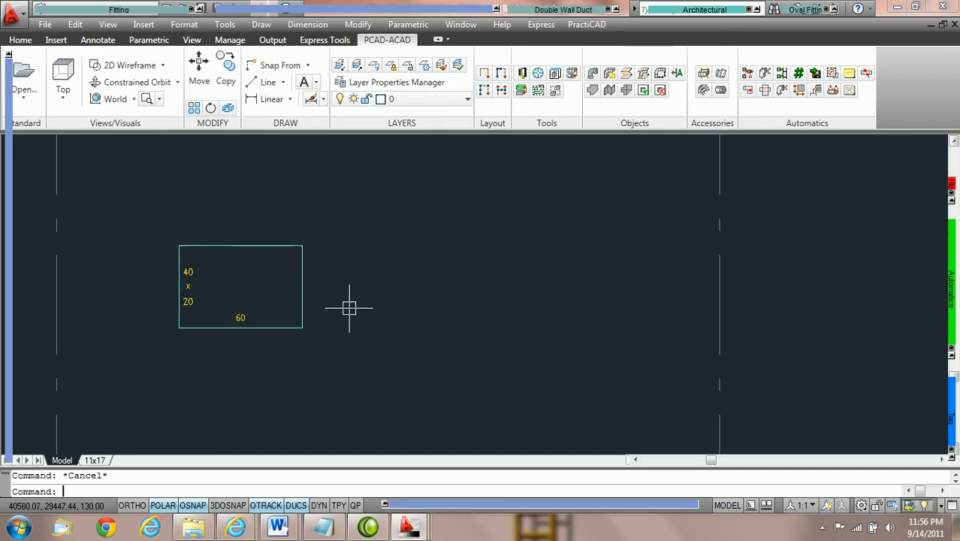
Step: Erase the placed 40 x 20 duct together with its size and length labels
scroll(343, 307, down, 2)
click(356, 338)
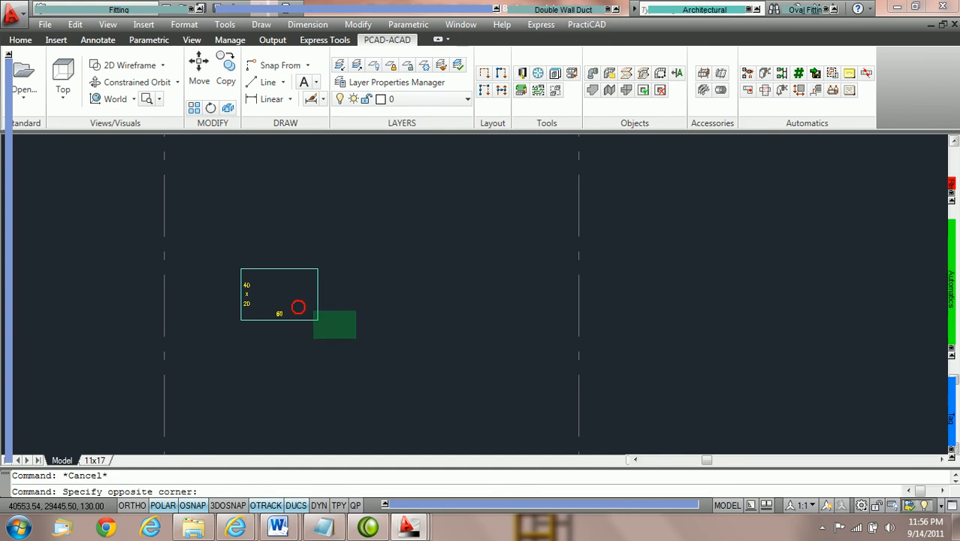
click(221, 251)
key(Delete)
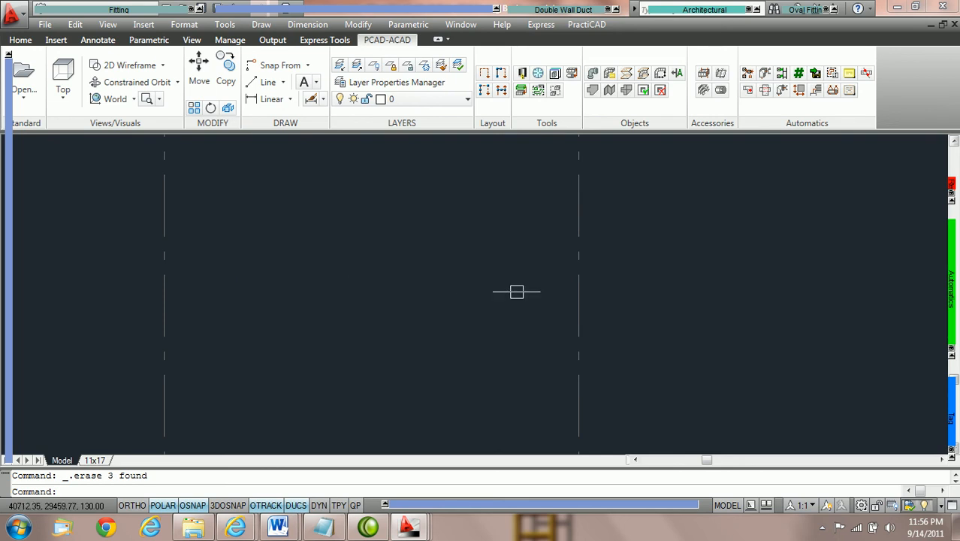
Step: Set OSNAPZ to 1 with the Z ON automatic and start a rectangular straight duct with its bottom elevation at 10'
mouse_move(952, 313)
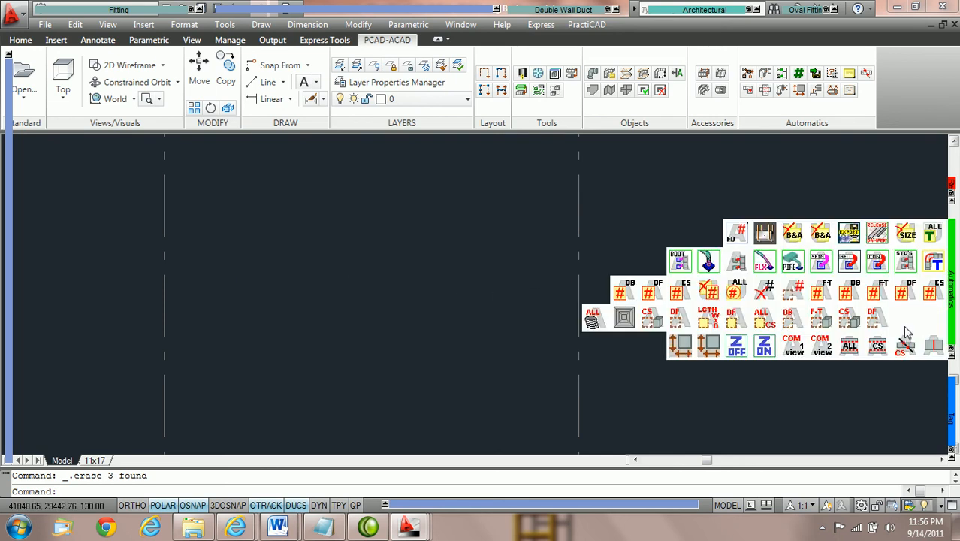
click(764, 348)
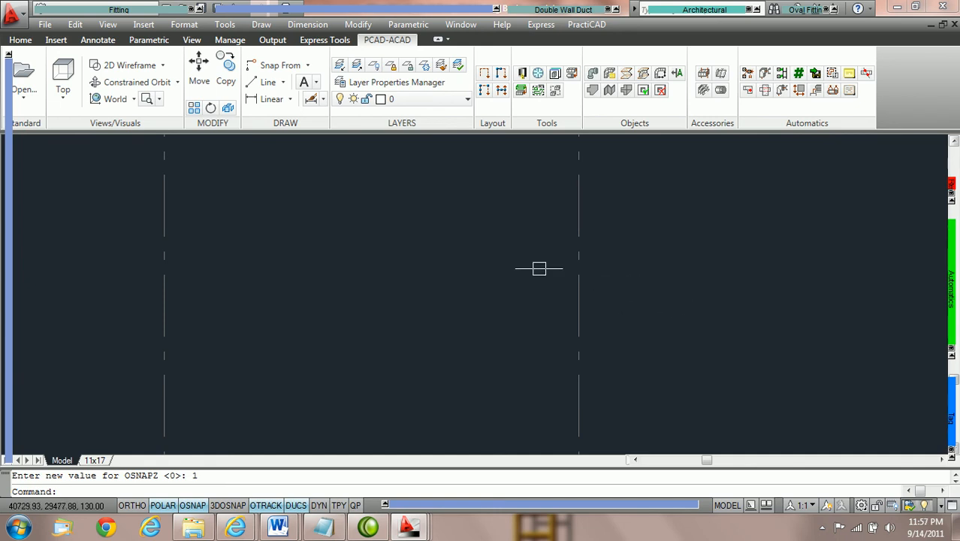
mouse_move(91, 12)
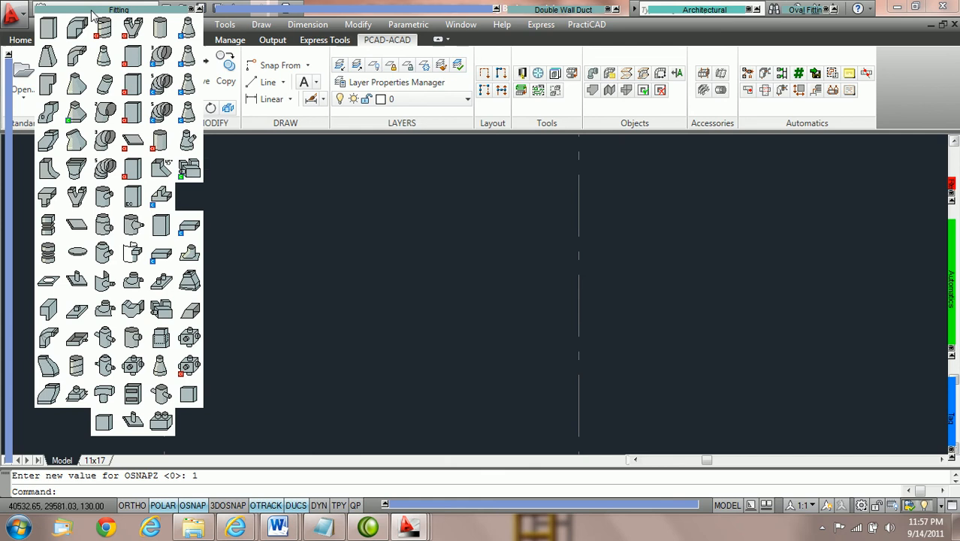
click(49, 28)
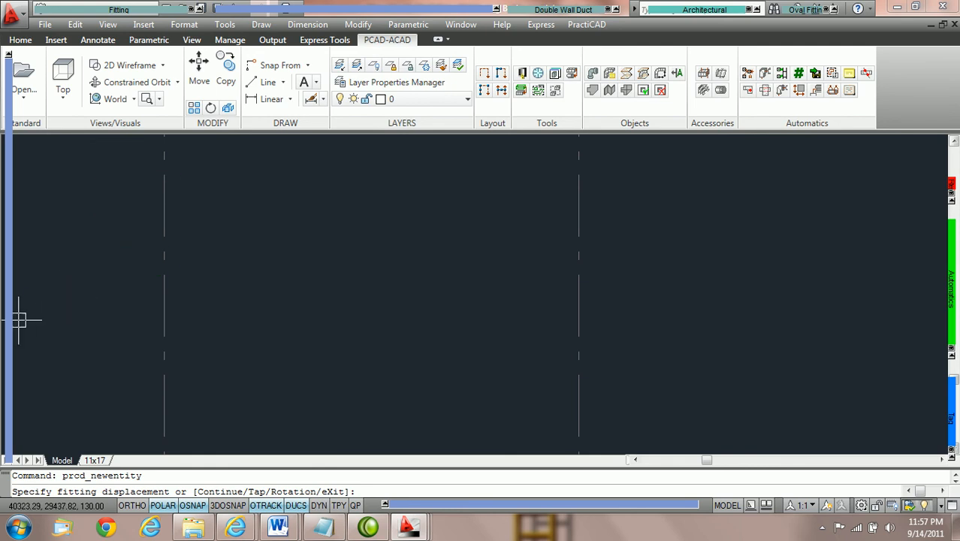
mouse_move(7, 317)
click(205, 383)
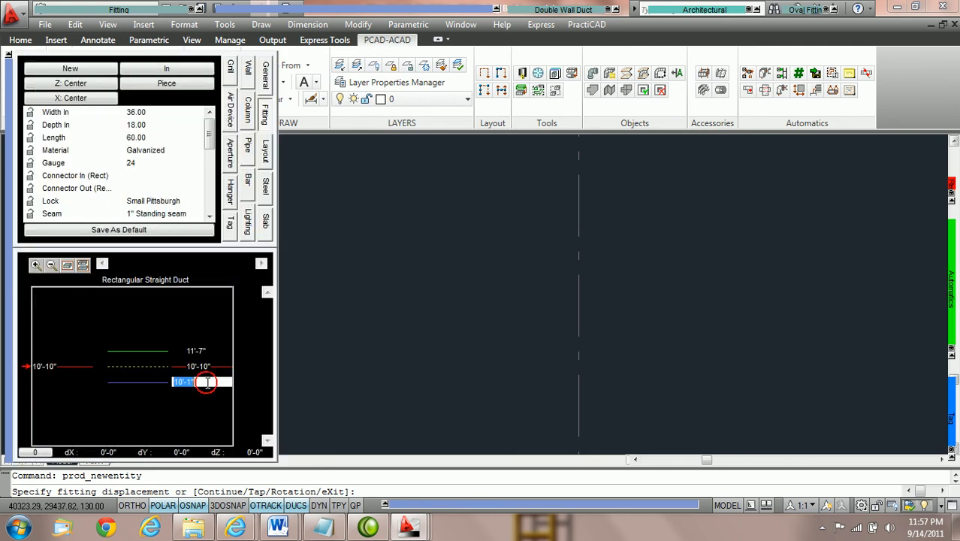
text(10)
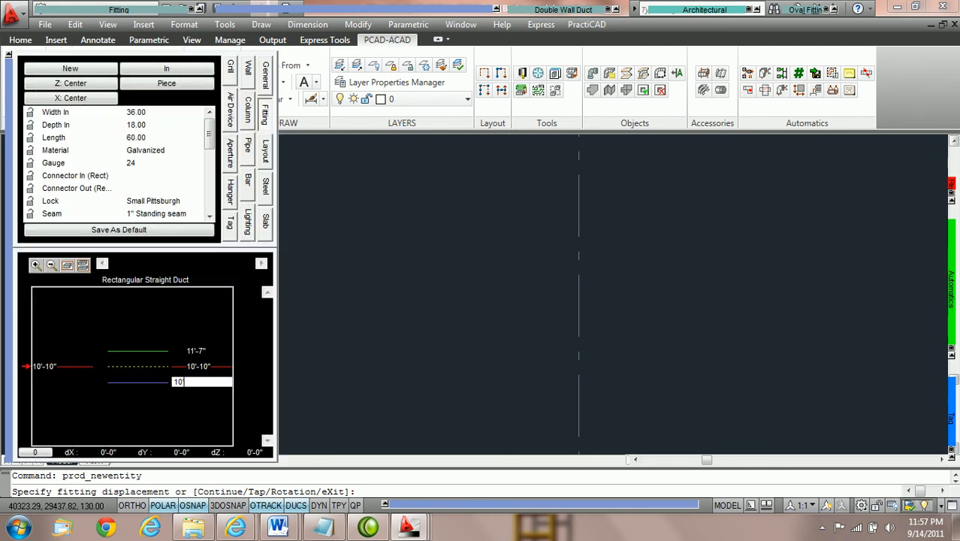
text(')
key(Return)
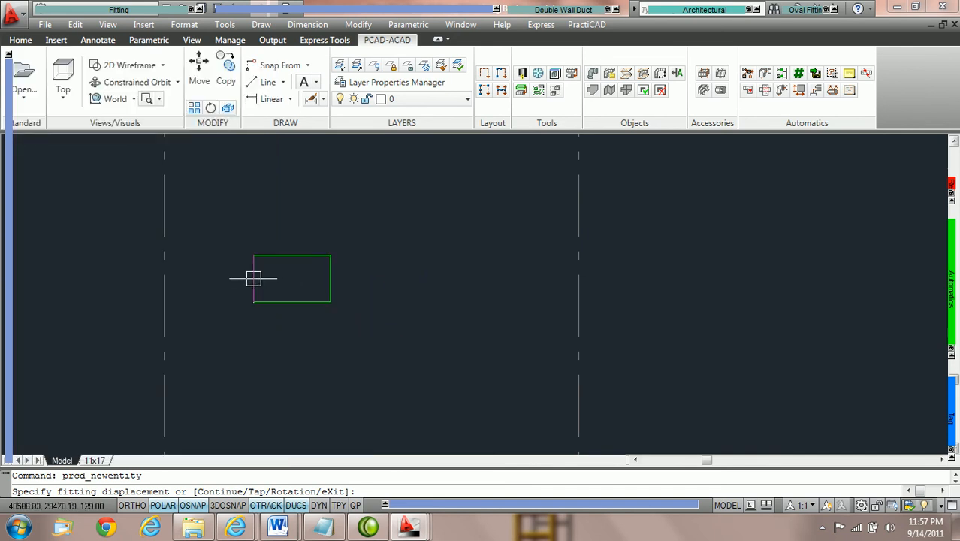
Step: Place the 36 x 18 duct, 60 long, horizontally at a From offset of 60 to the right of the vertical grid line
shift+right_click(255, 282)
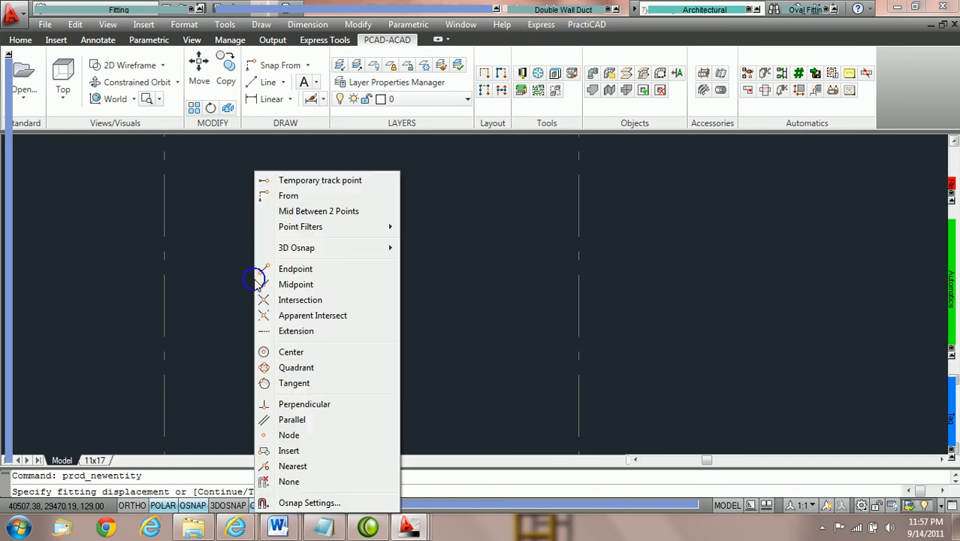
click(289, 196)
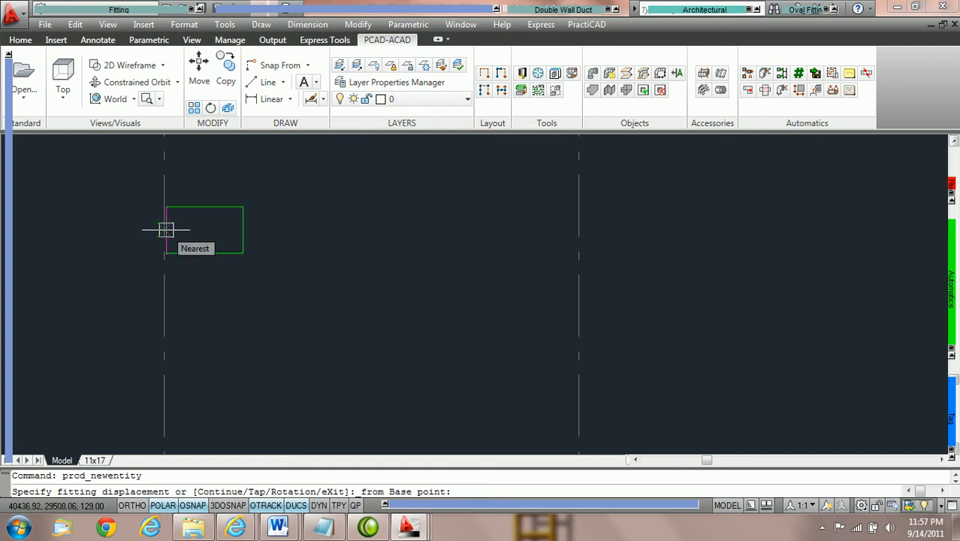
click(166, 230)
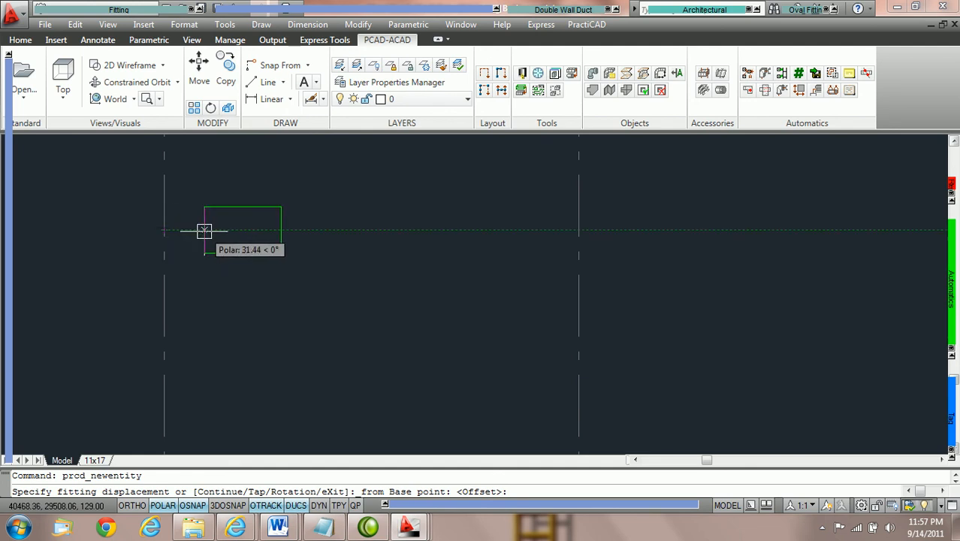
text(60)
key(Return)
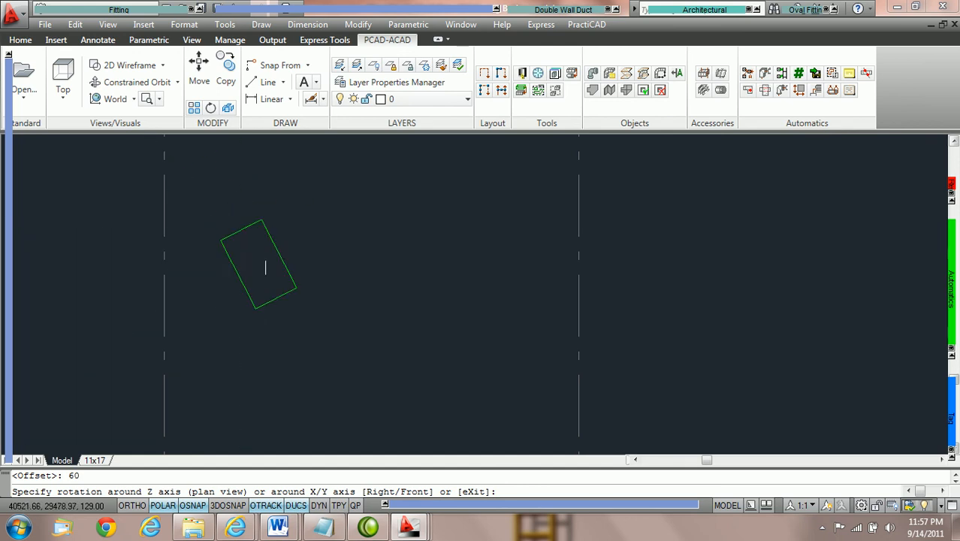
click(296, 227)
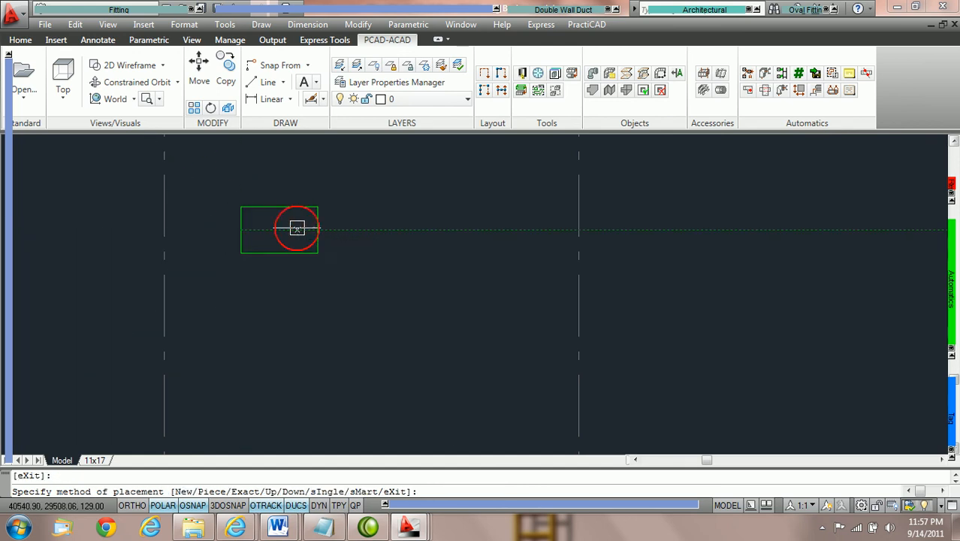
click(343, 214)
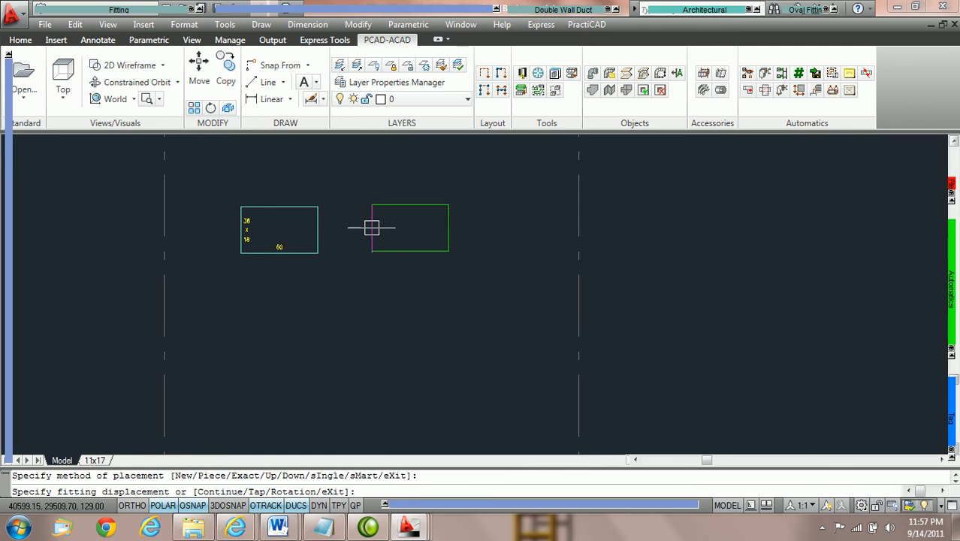
key(Escape)
Step: Inspect the elevation properties of the placed 36 x 18 duct
scroll(309, 212, up, 1)
click(296, 206)
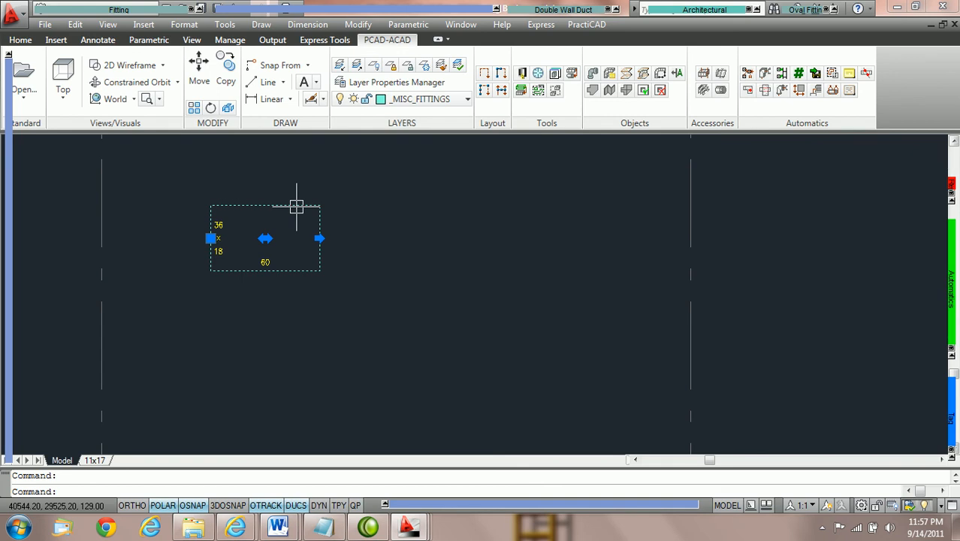
mouse_move(4, 388)
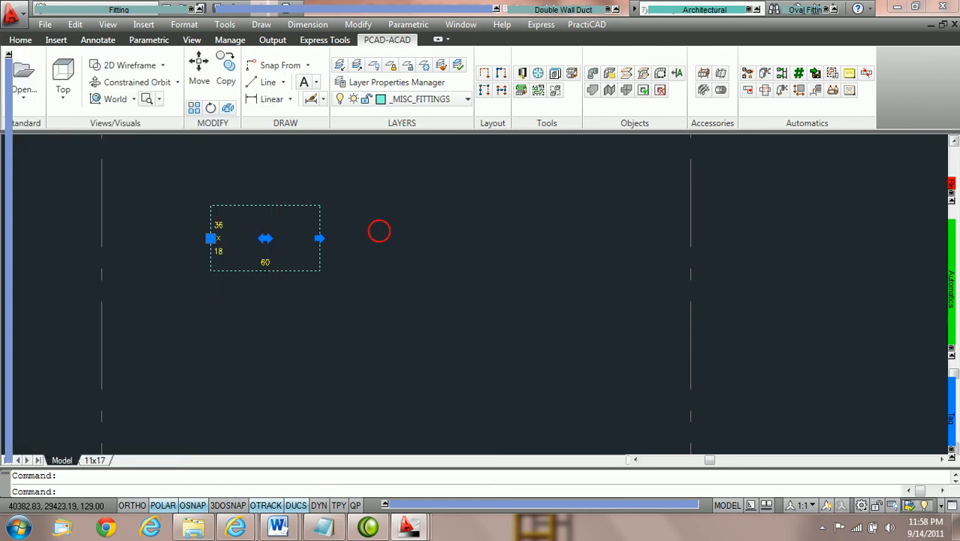
key(Escape)
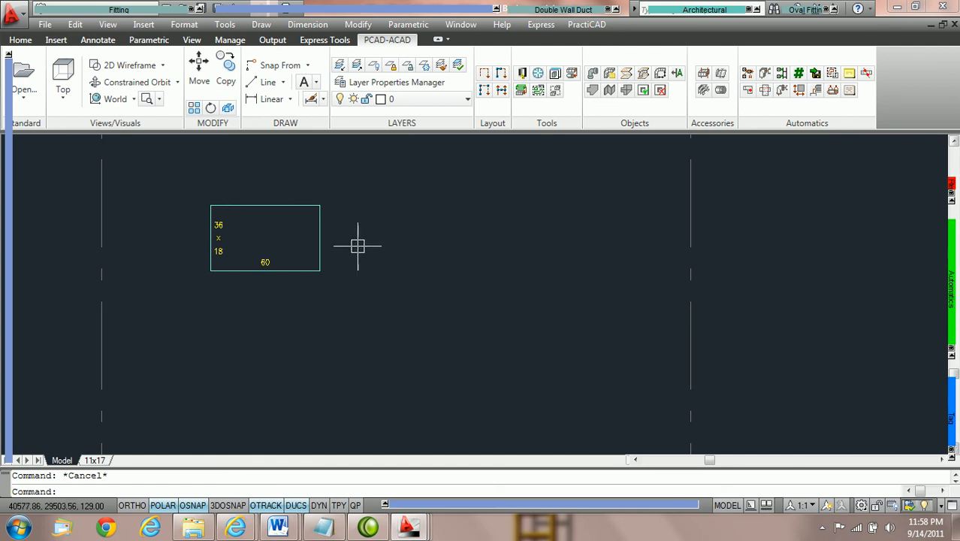
Step: Set OSNAPZ to 0 with the Z OFF automatic
middle_drag(377, 260, 366, 299)
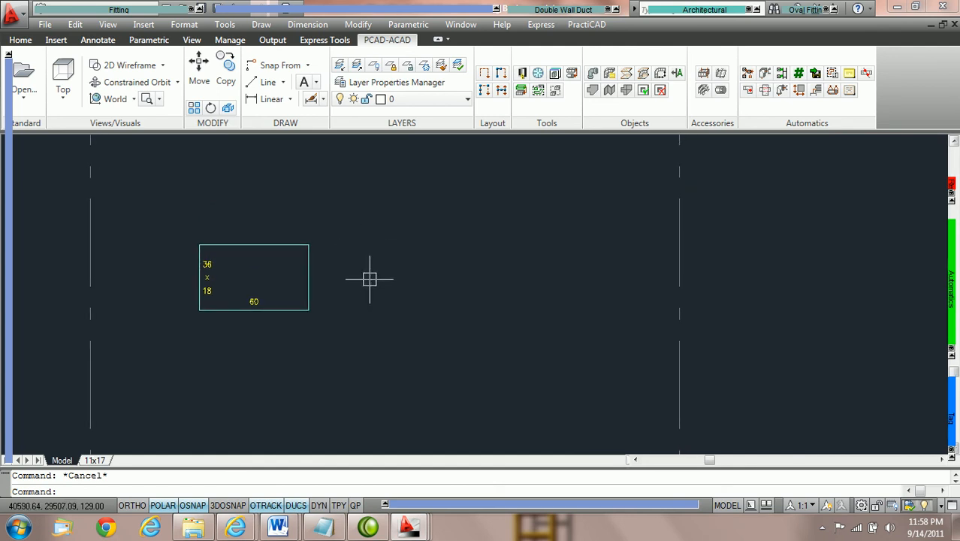
mouse_move(952, 297)
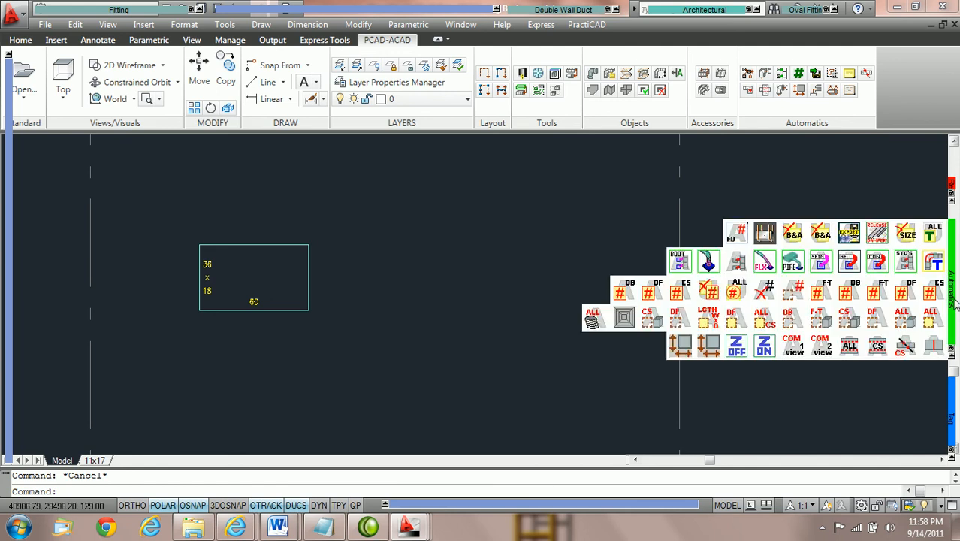
click(736, 347)
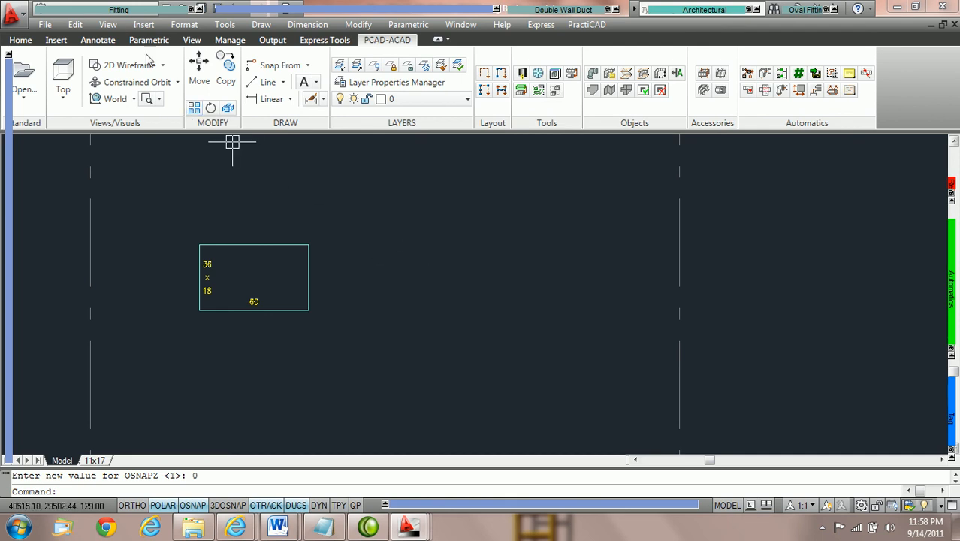
Step: Attach a second 36 x 18 rectangular straight duct, 60 long, to the right end of the placed duct
mouse_move(60, 10)
click(50, 27)
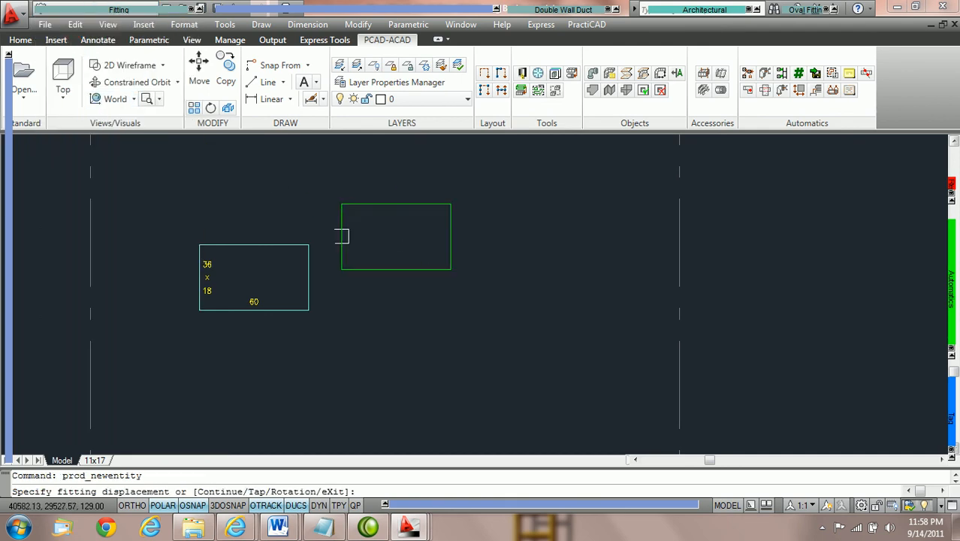
click(308, 277)
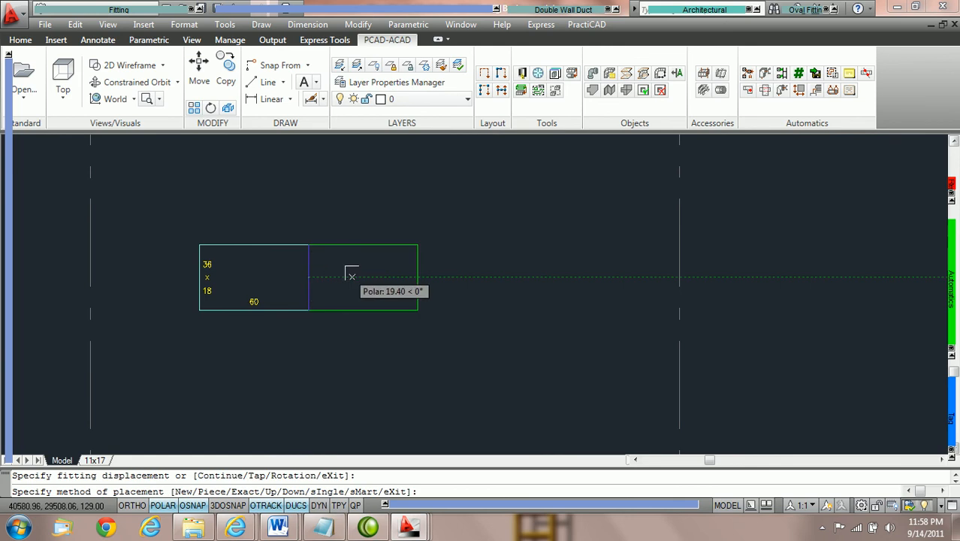
key(Escape)
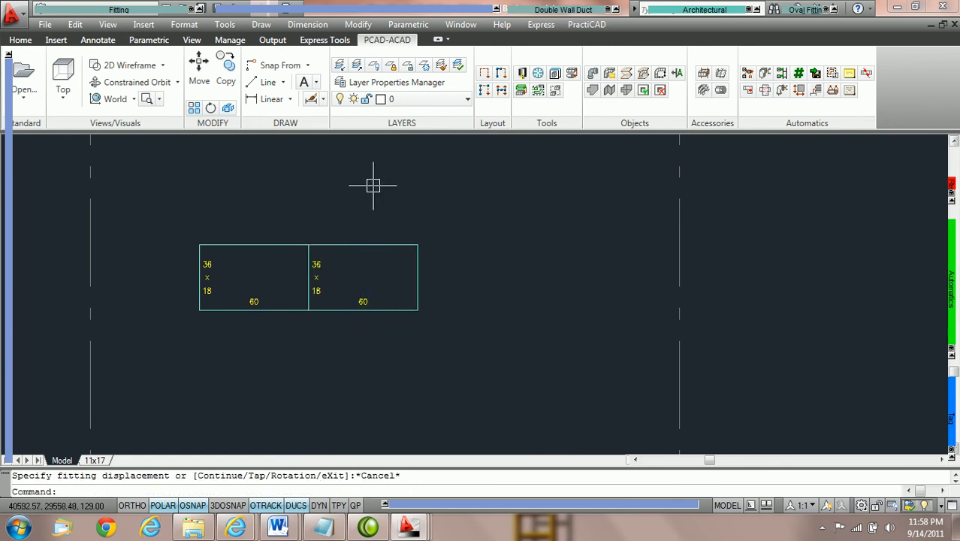